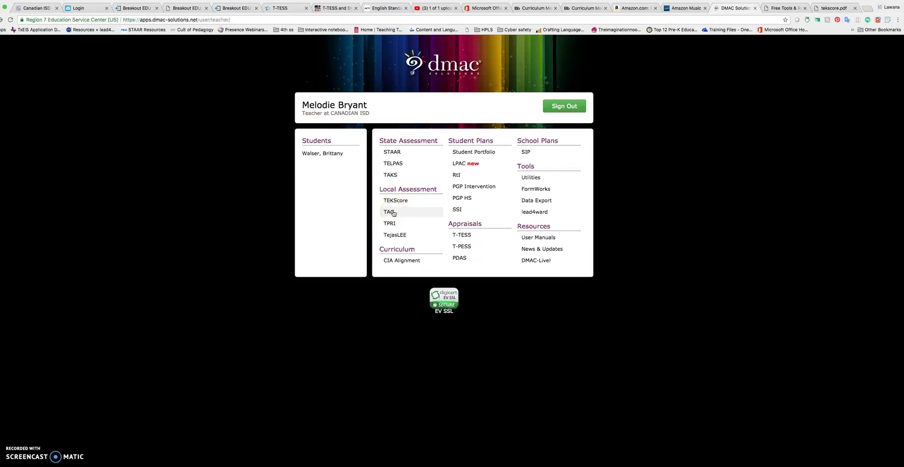
# Launch TEKScore and start a new test key from the Test Keys menu
pyautogui.click(404, 205)
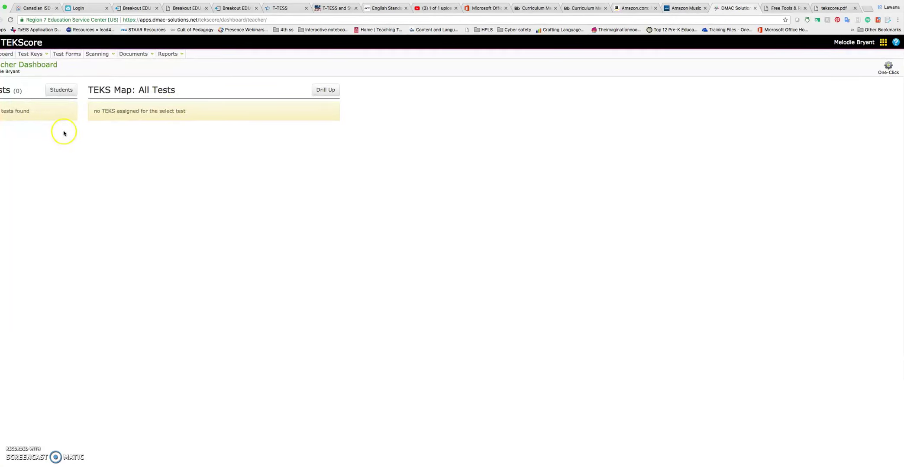
pyautogui.click(30, 54)
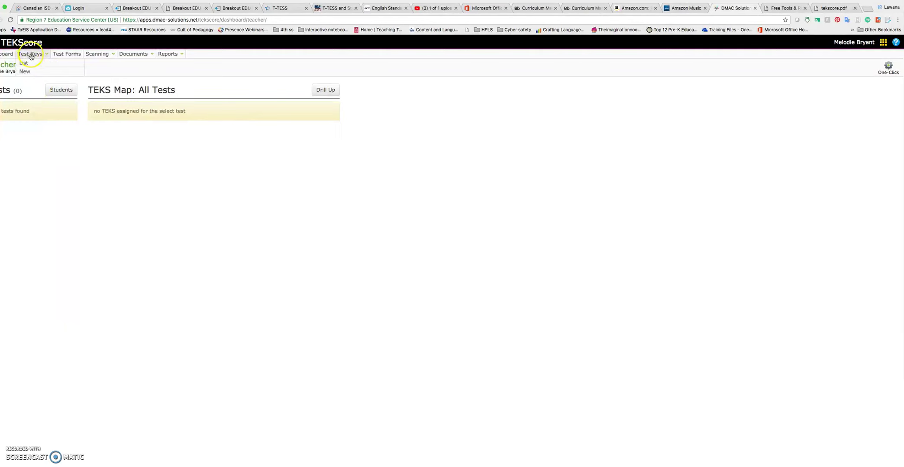
pyautogui.click(28, 71)
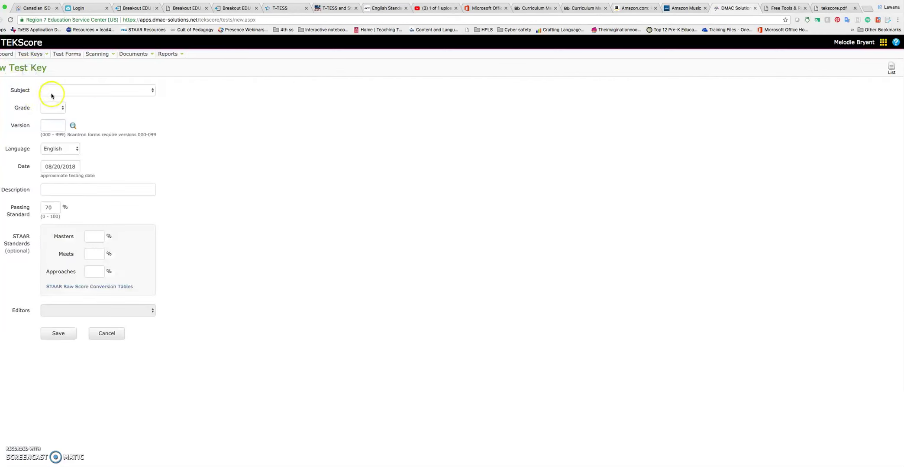
# Set the test key's subject to English Language Arts and its grade to 07
pyautogui.click(51, 96)
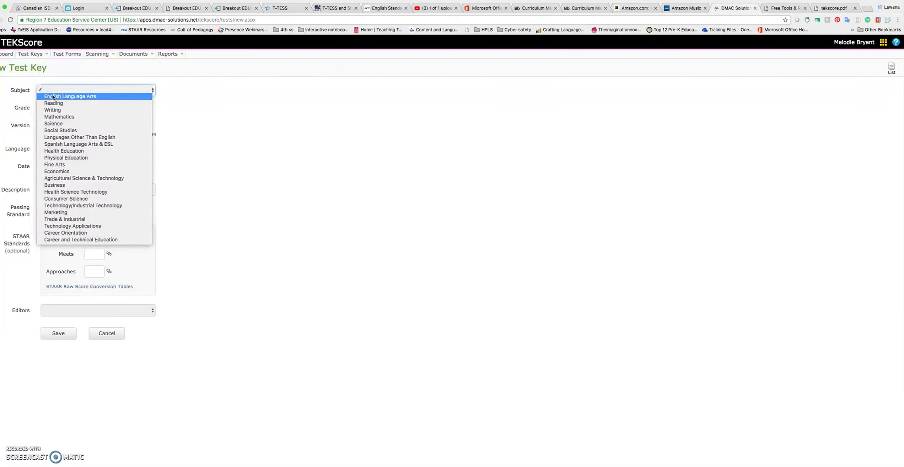
pyautogui.click(53, 97)
pyautogui.click(51, 108)
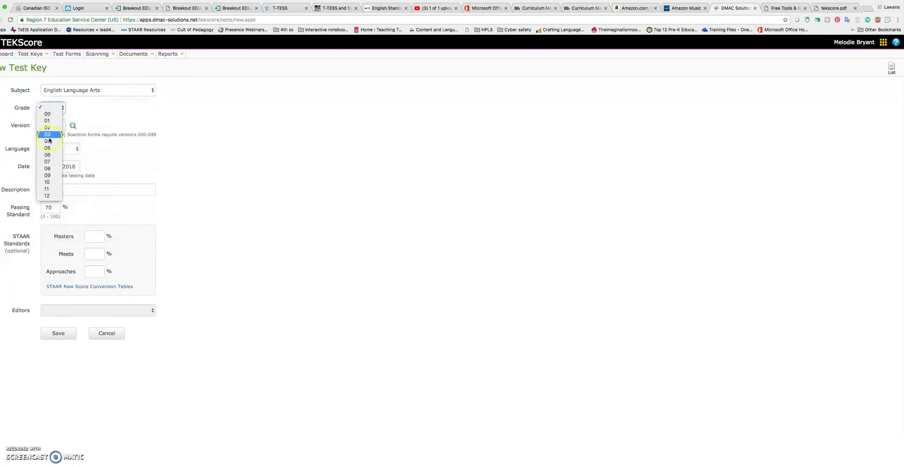
pyautogui.click(48, 162)
# Enter version 123 and the description 'Pre-test/Post-test'
pyautogui.click(58, 126)
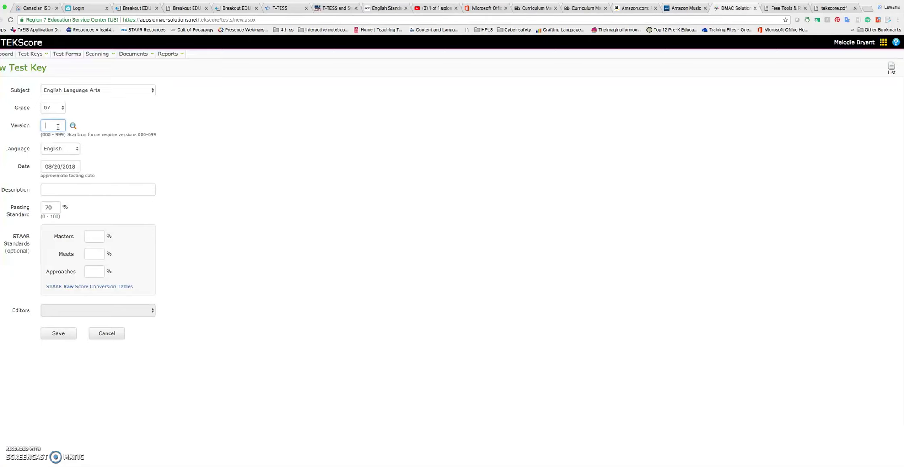
pyautogui.write('123')
pyautogui.click(89, 125)
pyautogui.click(75, 188)
pyautogui.write('Pre-test/')
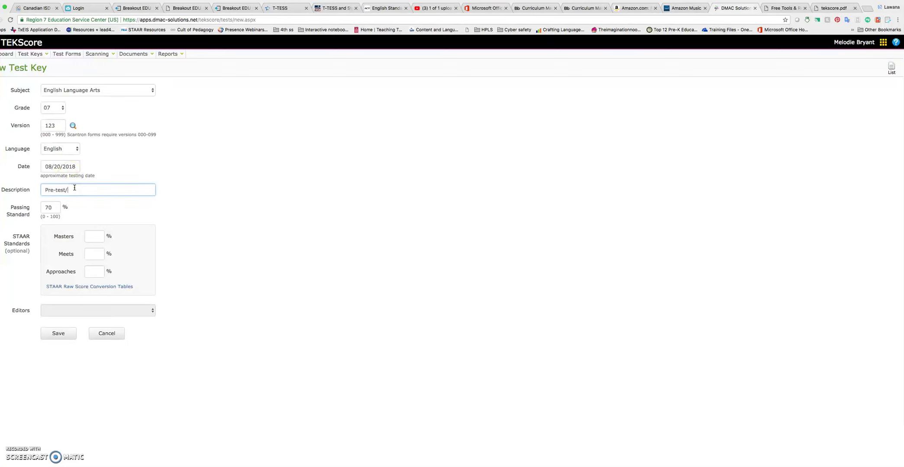
pyautogui.write('Post-test')
pyautogui.click(51, 209)
# Save the key, then assign it English Language Arts and the ELA-Gr7 course
pyautogui.click(58, 334)
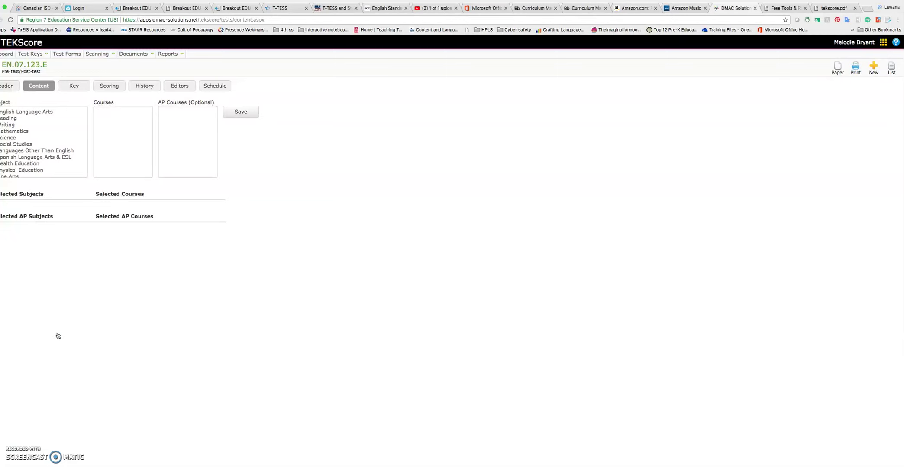
pyautogui.click(34, 112)
pyautogui.scroll(-3, 109, 128)
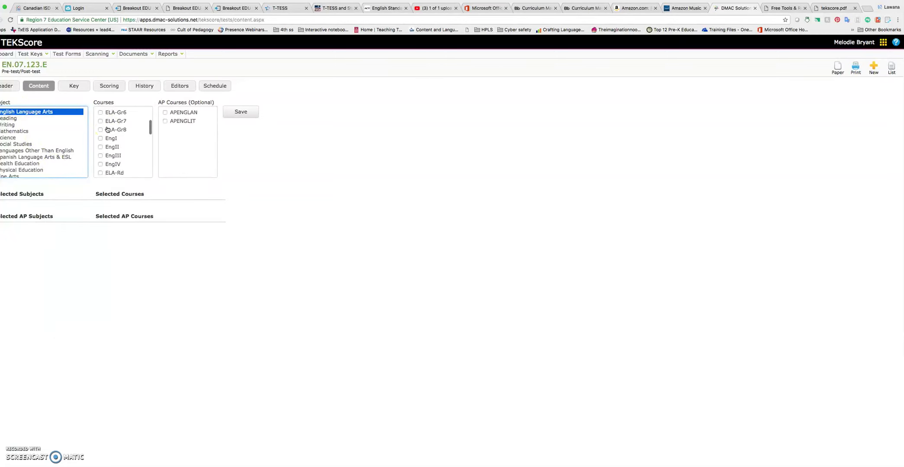
pyautogui.scroll(1, 107, 129)
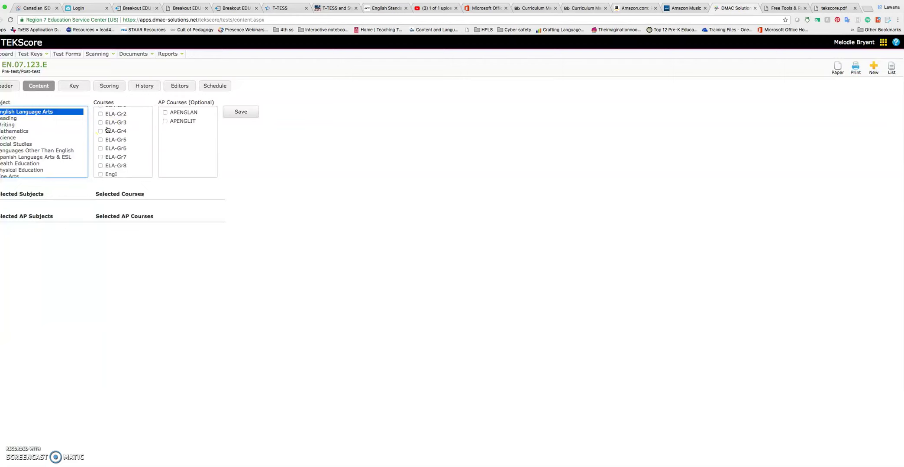
pyautogui.scroll(-1, 107, 129)
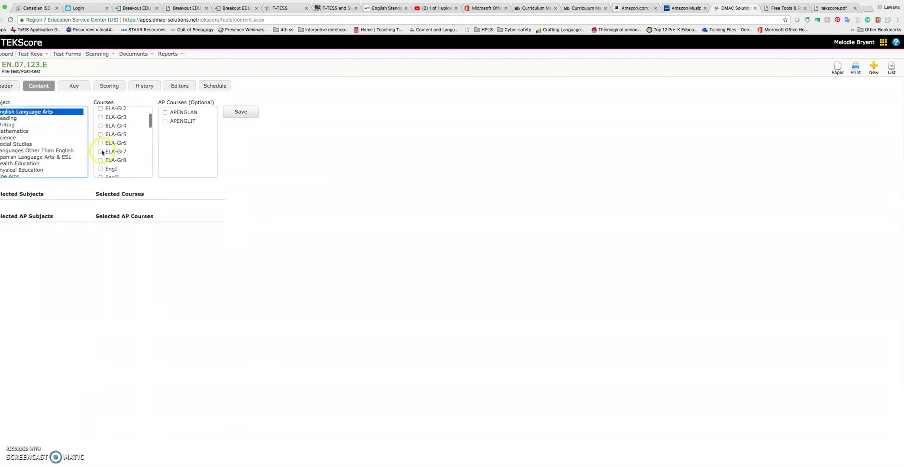
pyautogui.click(100, 151)
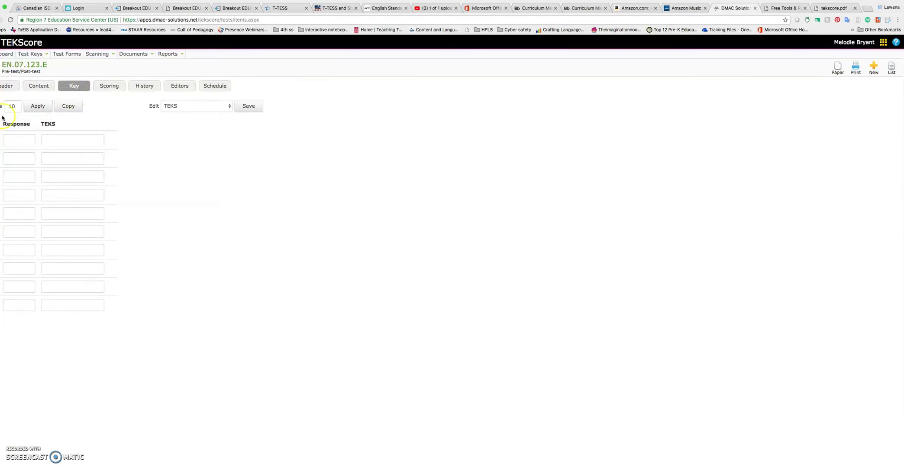
# Change the answer key's item count to 12 and apply it
pyautogui.click(19, 106)
pyautogui.write('2')
pyautogui.click(37, 106)
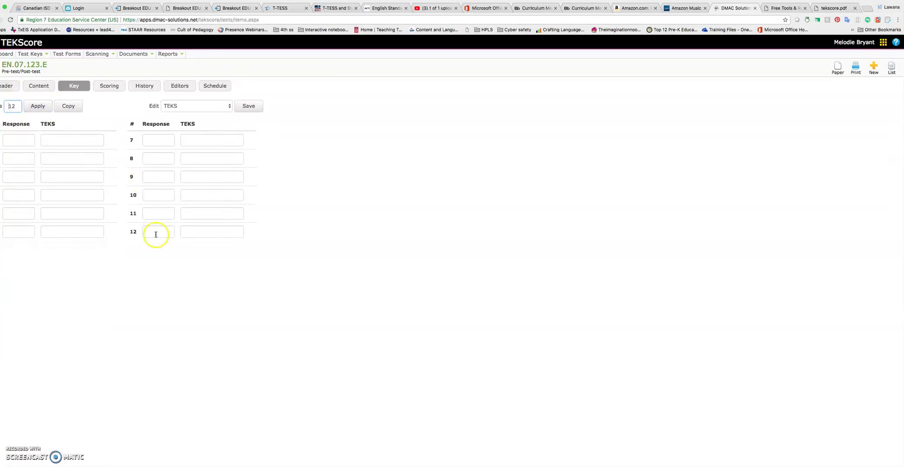
pyautogui.click(23, 142)
# Enter answers A, J, B, H, C, J, B, J, D, F, 225 and R for items 1–12
pyautogui.write('A')
pyautogui.write('J')
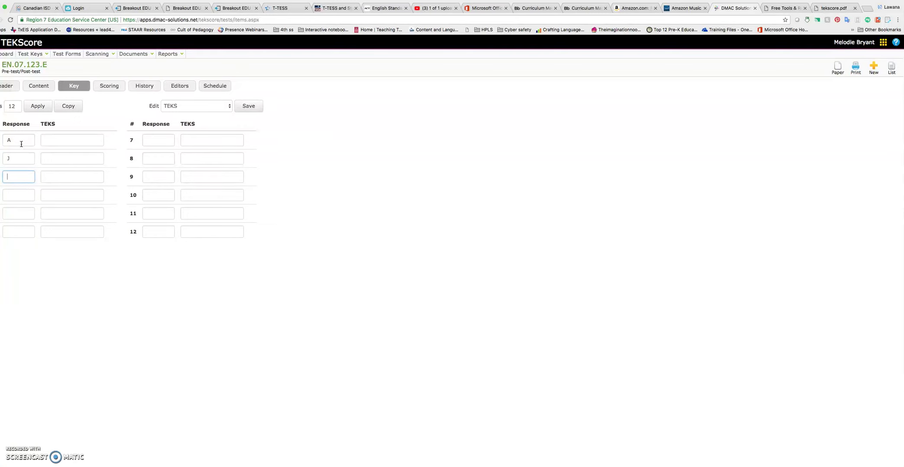
pyautogui.write('b')
pyautogui.write('h')
pyautogui.write('c')
pyautogui.write('j')
pyautogui.write('bj')
pyautogui.write('d')
pyautogui.write('225')
pyautogui.click(155, 232)
pyautogui.write('R')
pyautogui.press('Tab')
# Keep Edit set to TEKS and bring up the TEKS picker for question 1
pyautogui.click(203, 106)
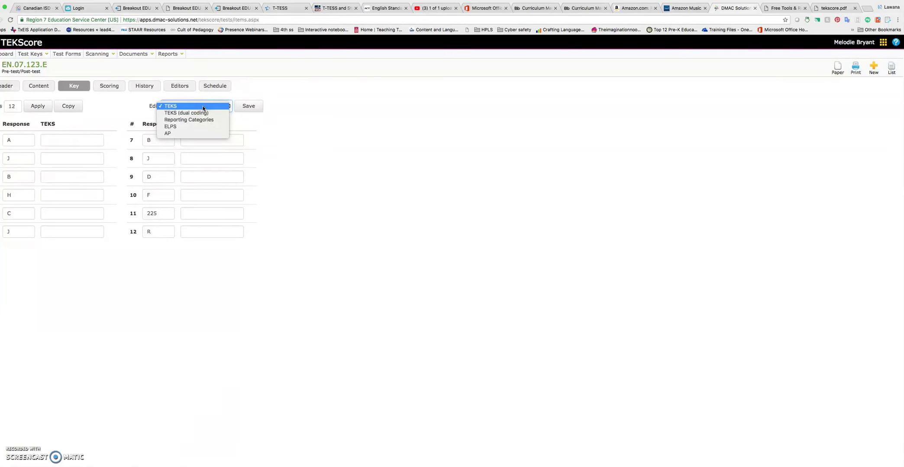
pyautogui.click(202, 106)
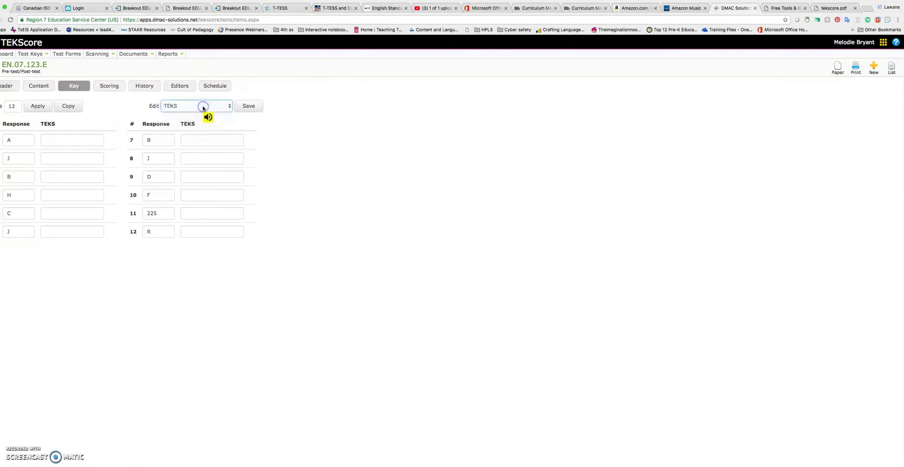
pyautogui.click(51, 141)
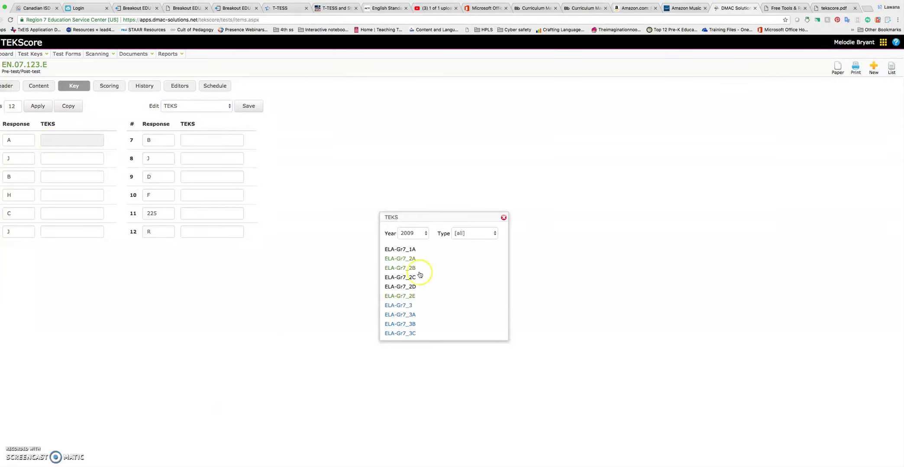
# Keep the 2009 standards year and try Readiness, Supporting and Process filters before showing all
pyautogui.click(412, 234)
pyautogui.click(414, 234)
pyautogui.scroll(1, 411, 235)
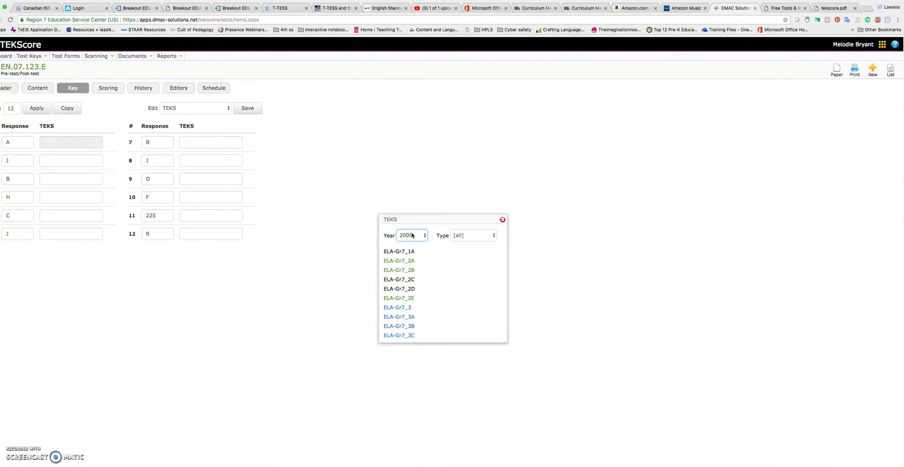
pyautogui.click(468, 238)
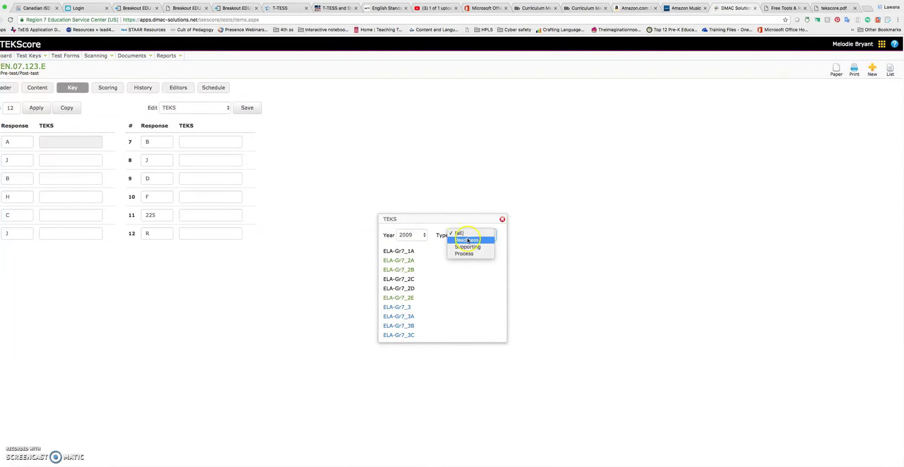
pyautogui.click(468, 241)
pyautogui.click(466, 236)
pyautogui.click(467, 241)
pyautogui.click(467, 236)
pyautogui.click(468, 241)
pyautogui.click(468, 238)
pyautogui.click(461, 207)
pyautogui.scroll(-1, 268, 234)
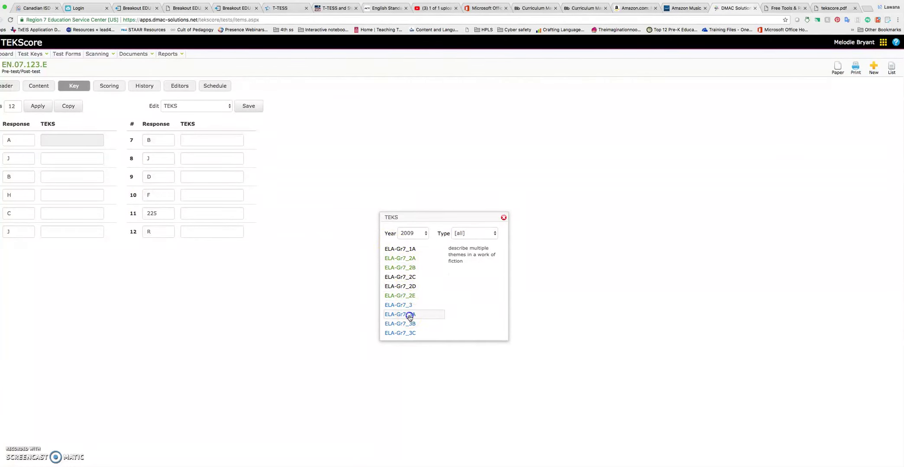
# Assign ELA-Gr7 standards 3A, 6, 6A, 5A, 4A and 4 to items 1–6
pyautogui.click(410, 318)
pyautogui.click(410, 306)
pyautogui.scroll(-4, 410, 306)
pyautogui.click(408, 305)
pyautogui.click(408, 314)
pyautogui.click(407, 295)
pyautogui.click(400, 277)
pyautogui.click(398, 268)
# Assign ELA-Gr7 11B, 11, 10C, 10B, 10D, 11A to items 7–12, change item 1 to ELA-Gr7_12, and save
pyautogui.scroll(-5, 403, 305)
pyautogui.scroll(-3, 402, 305)
pyautogui.click(403, 312)
pyautogui.click(402, 294)
pyautogui.click(400, 277)
pyautogui.click(400, 267)
pyautogui.click(399, 286)
pyautogui.click(399, 304)
pyautogui.click(402, 323)
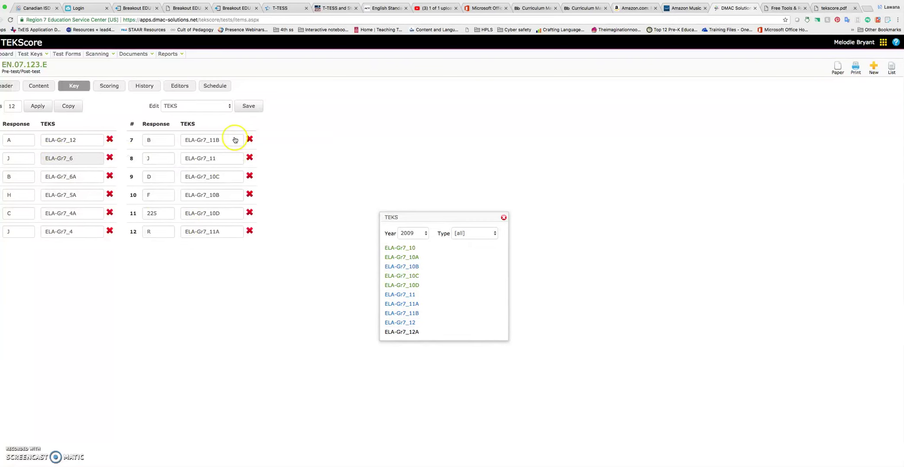
pyautogui.click(251, 106)
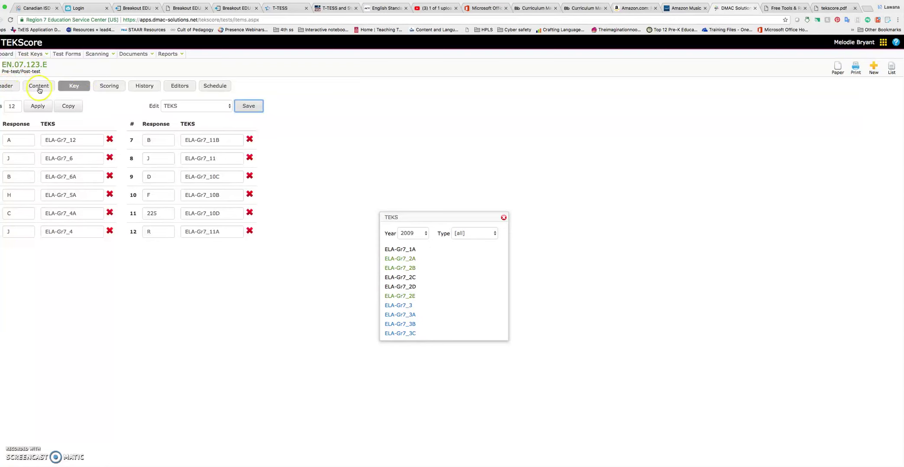
pyautogui.click(110, 85)
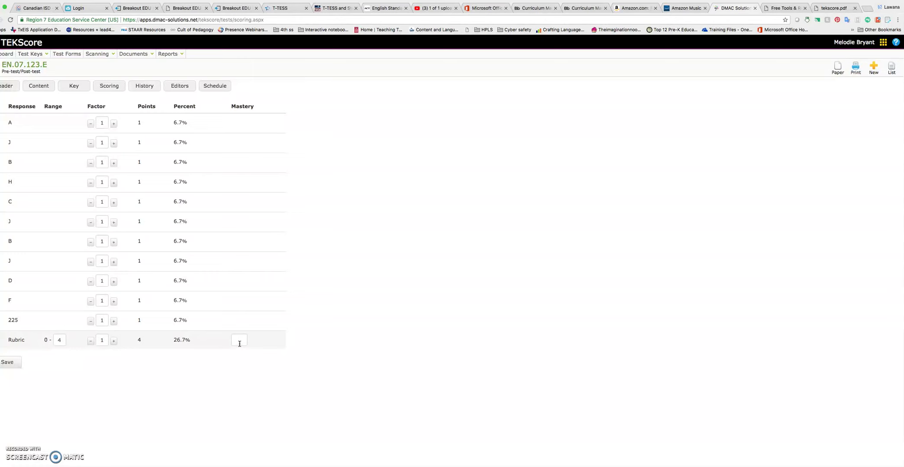
# Set the rubric item's range to 1 and mastery to 1, leave factor at 1, and save
pyautogui.doubleClick(60, 340)
pyautogui.write('1')
pyautogui.click(234, 339)
pyautogui.write('1')
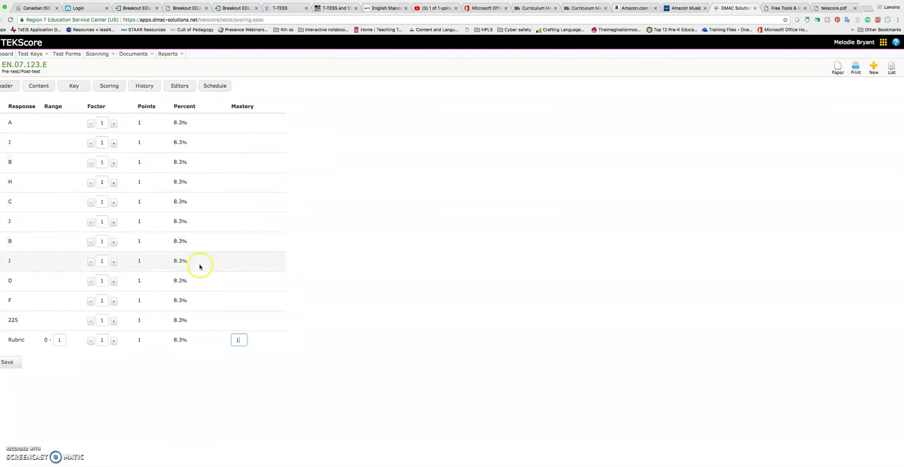
pyautogui.click(113, 341)
pyautogui.click(113, 341)
pyautogui.click(90, 342)
pyautogui.click(90, 341)
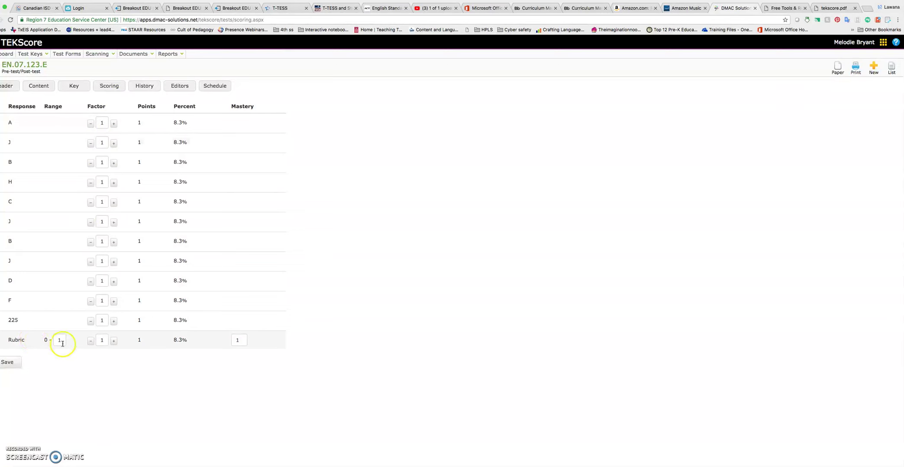
pyautogui.click(13, 368)
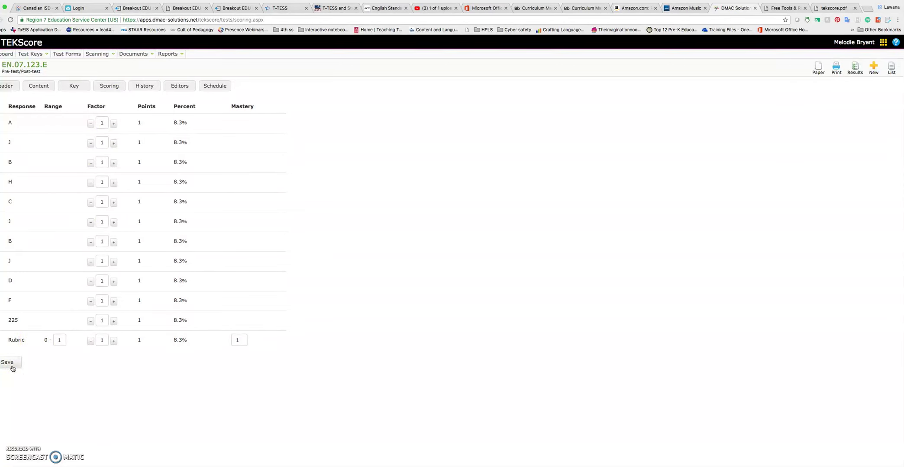
pyautogui.click(12, 368)
pyautogui.click(52, 199)
# View the test key's History page, then its Schedule page showing no sessions
pyautogui.click(145, 86)
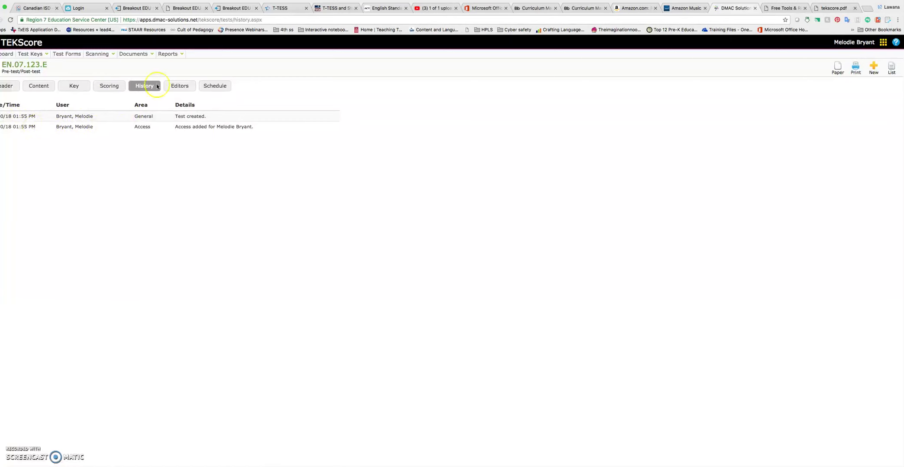
pyautogui.click(219, 86)
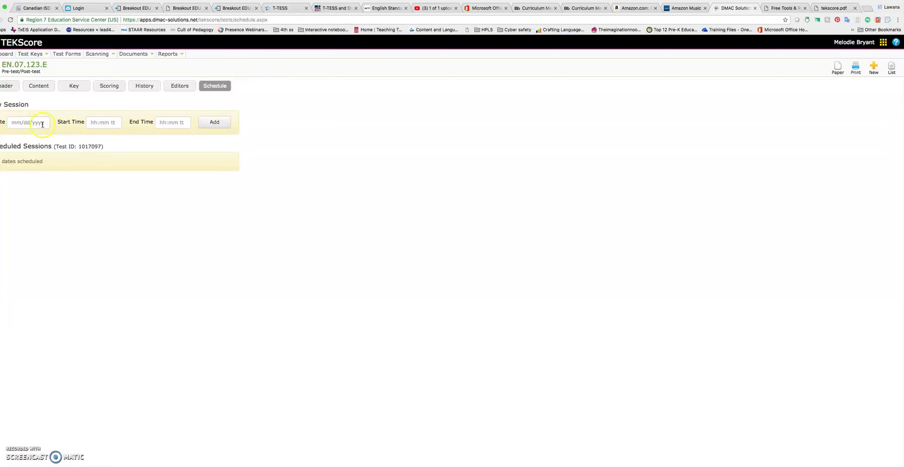
pyautogui.click(38, 55)
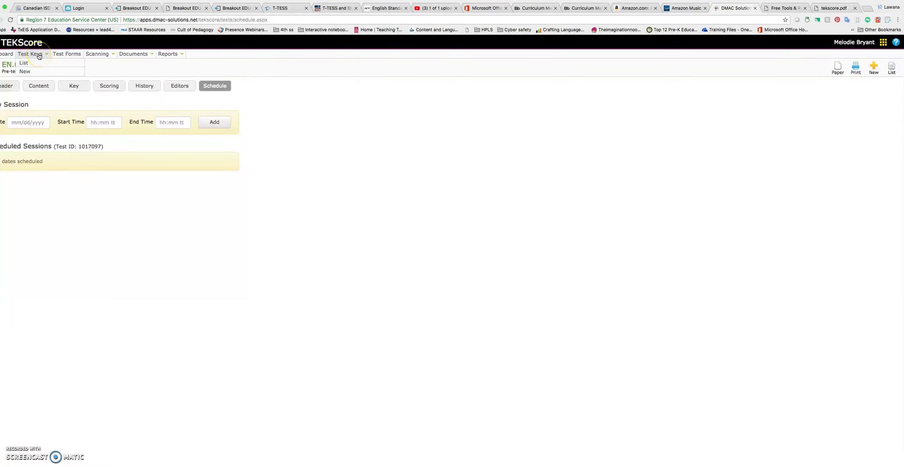
# Go to the Test Keys list and enable online responses for the first key
pyautogui.click(45, 74)
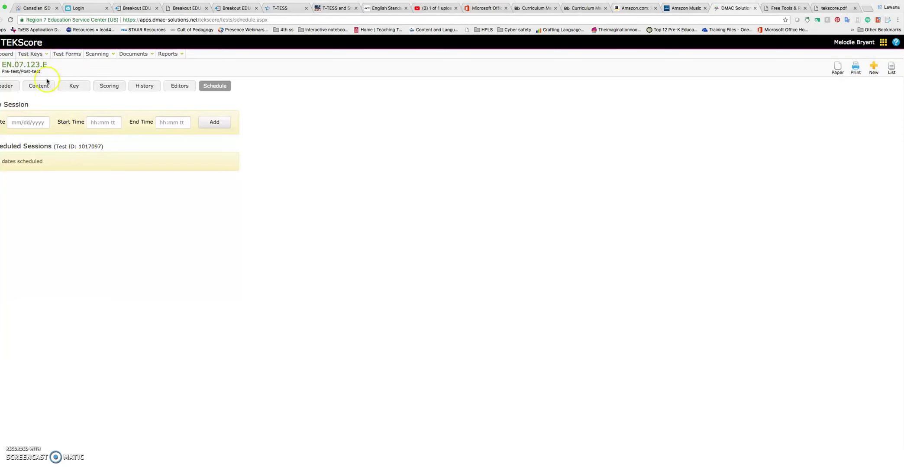
pyautogui.click(33, 54)
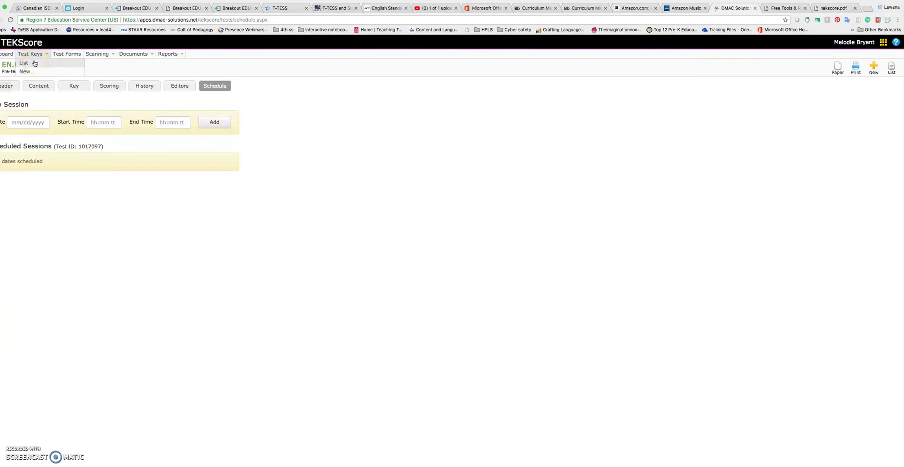
pyautogui.click(34, 63)
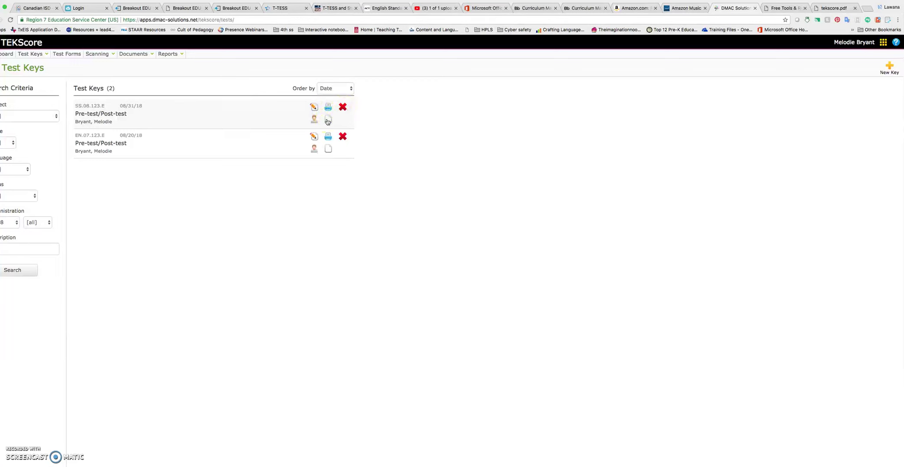
pyautogui.click(313, 120)
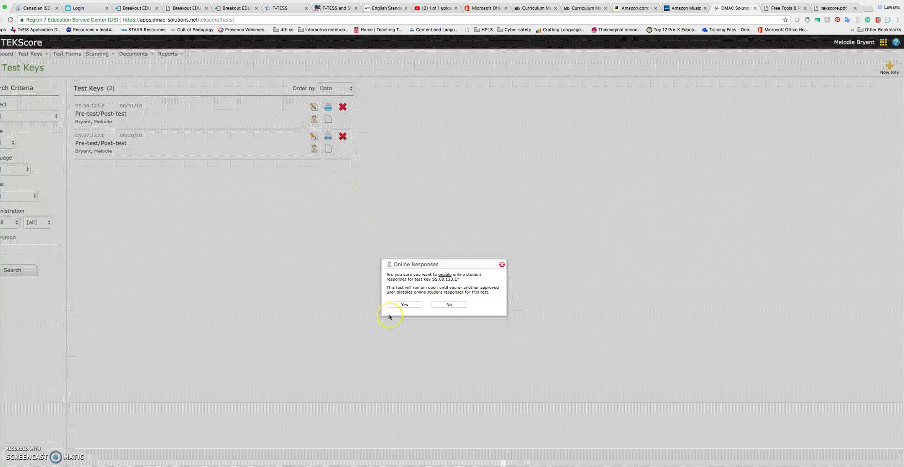
# Confirm online responses for key SS.08.123.E, dismiss the confirmation, and show the Documents menu
pyautogui.click(401, 304)
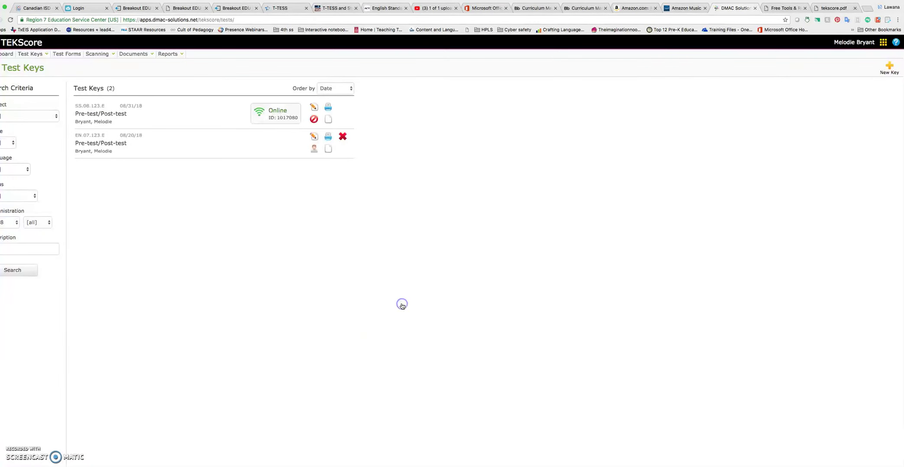
pyautogui.click(280, 112)
pyautogui.click(137, 56)
pyautogui.moveTo(141, 55)
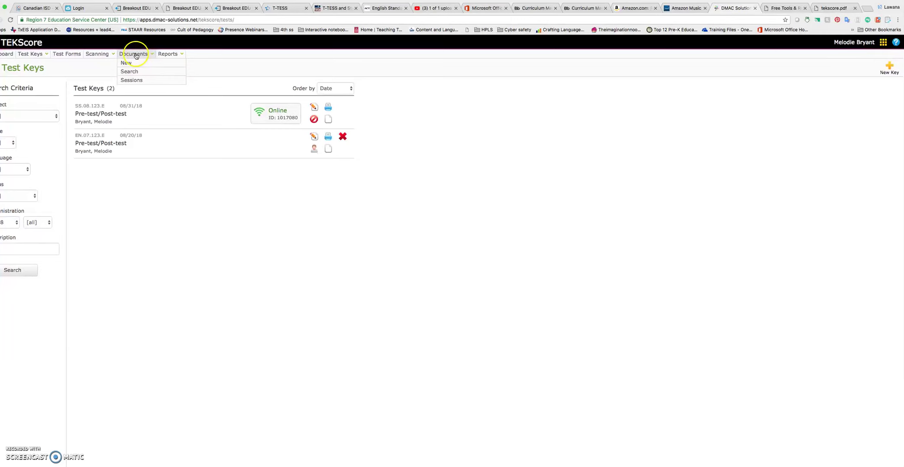
# Open the Online Sessions page and review its Reset and Deleted status filters and Reports menu
pyautogui.click(137, 84)
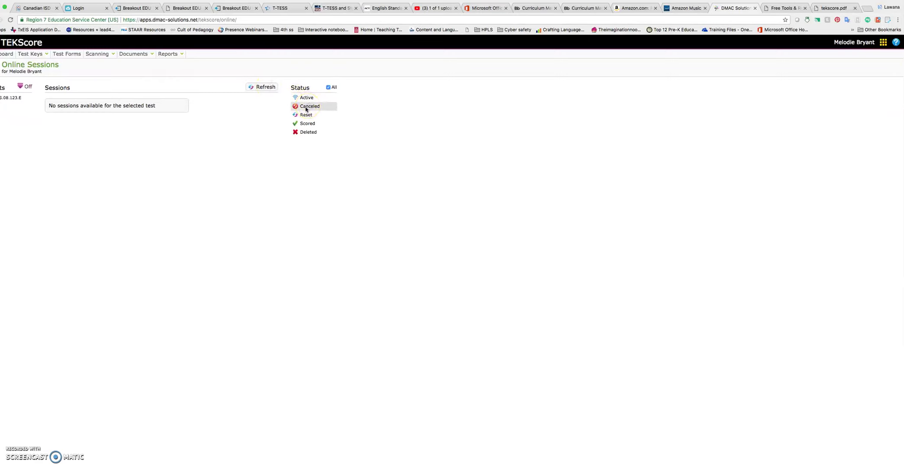
pyautogui.click(306, 116)
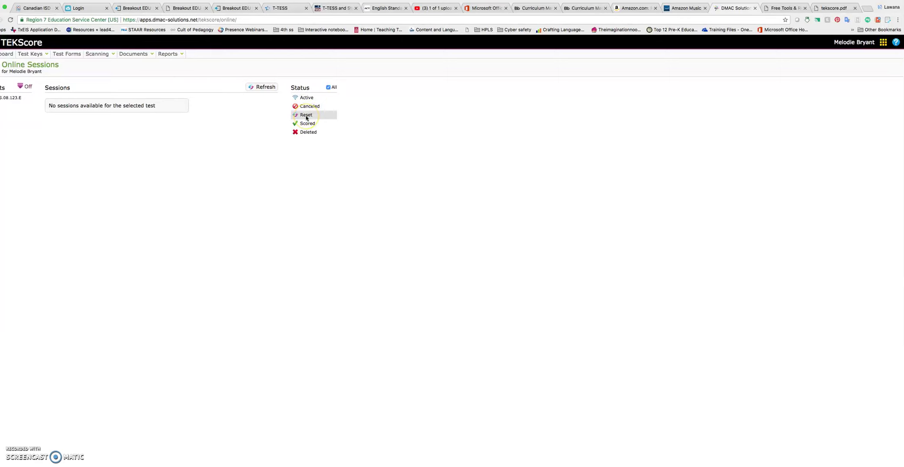
pyautogui.click(307, 133)
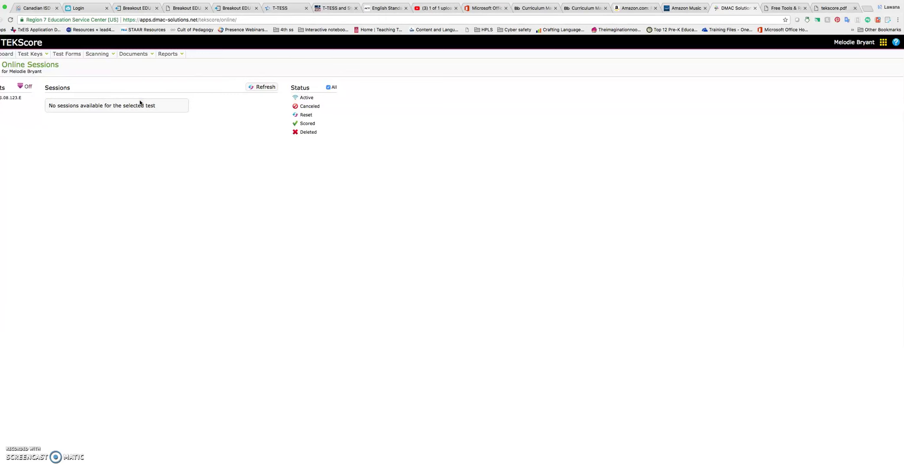
pyautogui.click(168, 54)
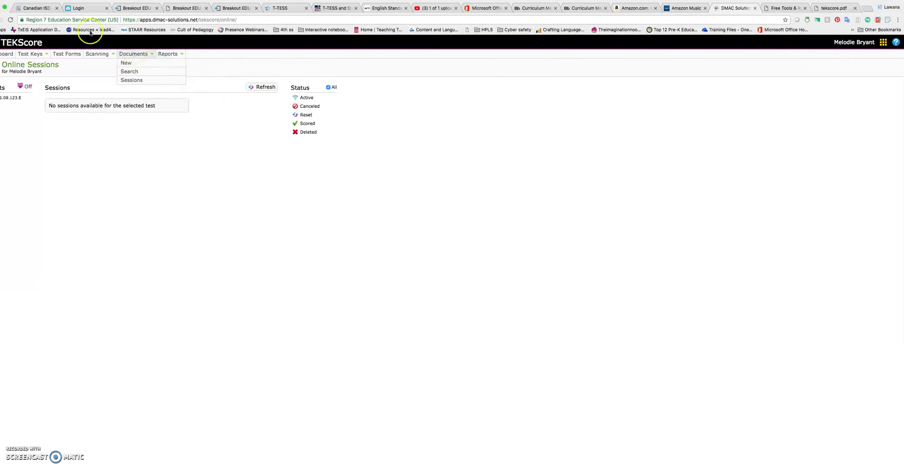
# Take the Chrome browser out of full screen
pyautogui.click(4, 7)
pyautogui.click(17, 233)
pyautogui.click(25, 426)
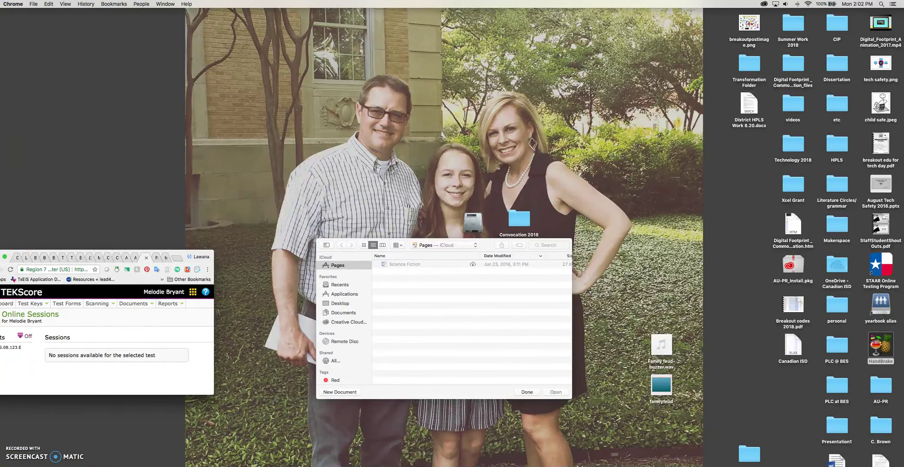